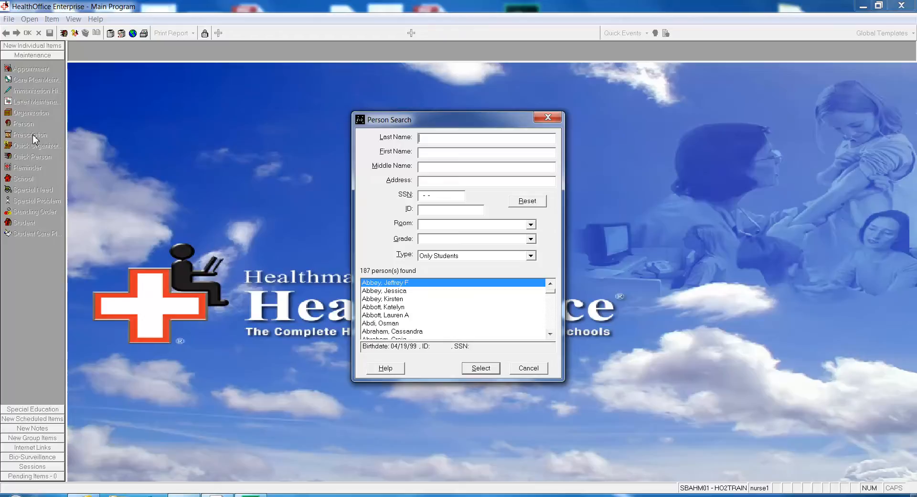
# - Find the student by the beginning of the last name, select the first match and start a new prescription
pyautogui.write('aik')
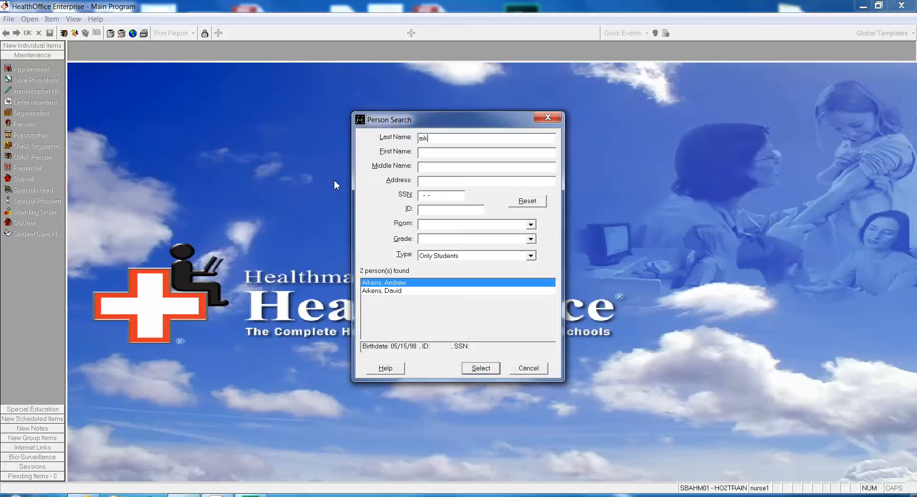
pyautogui.click(482, 368)
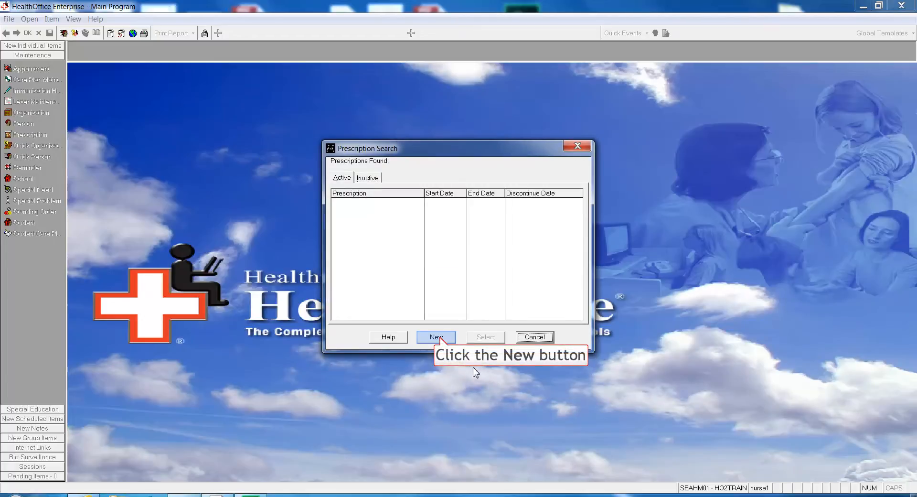
pyautogui.click(436, 338)
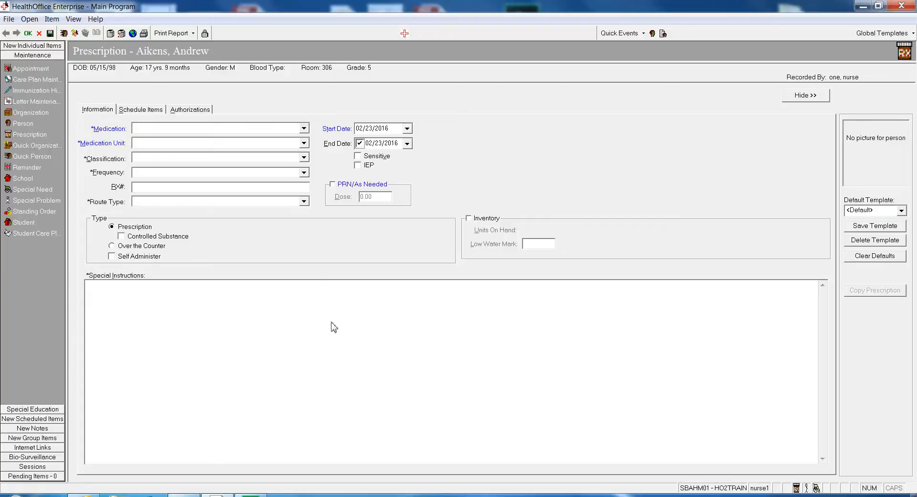
# - Review the available choices for medication, medication unit, classification, frequency and route type without picking any
pyautogui.click(304, 128)
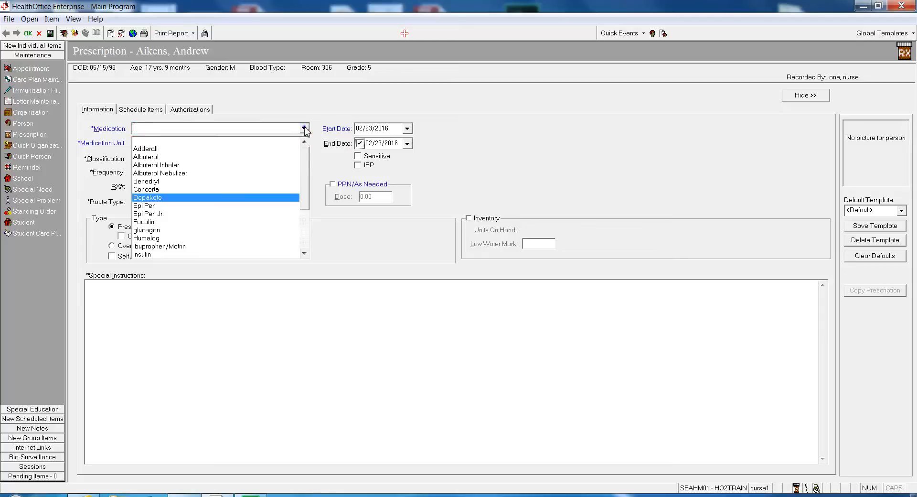
pyautogui.click(304, 143)
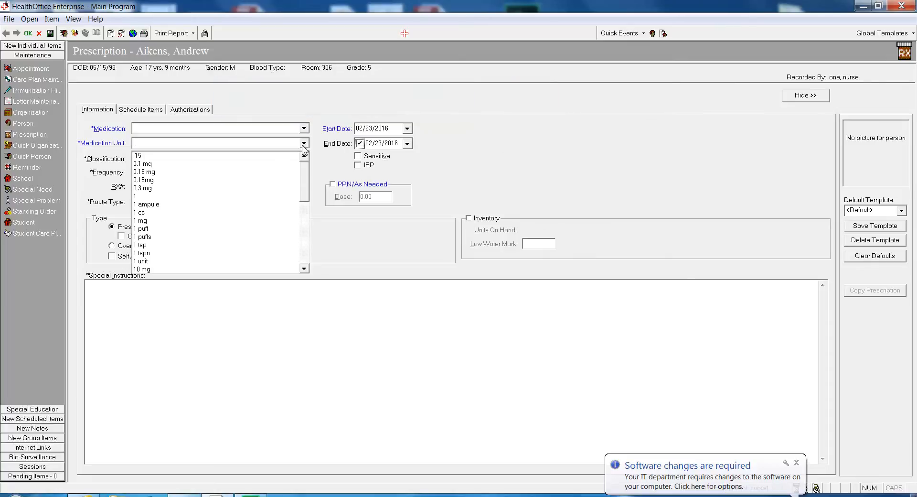
pyautogui.click(303, 147)
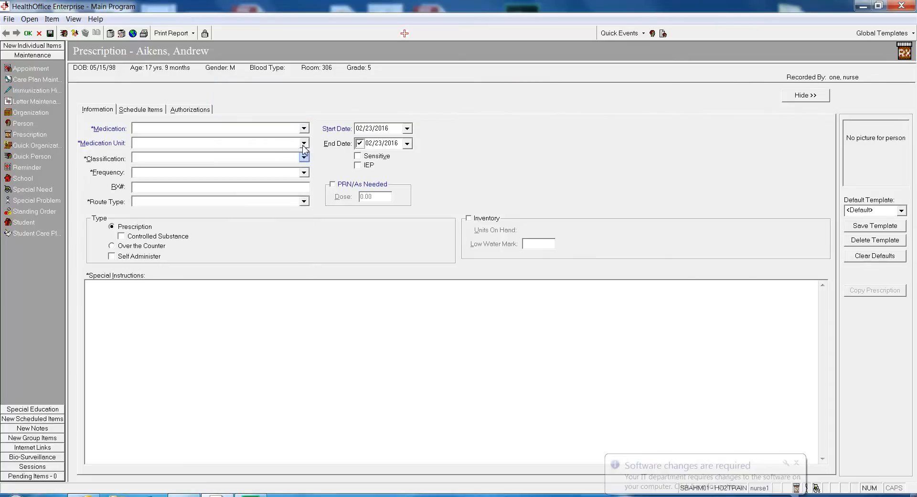
pyautogui.click(304, 158)
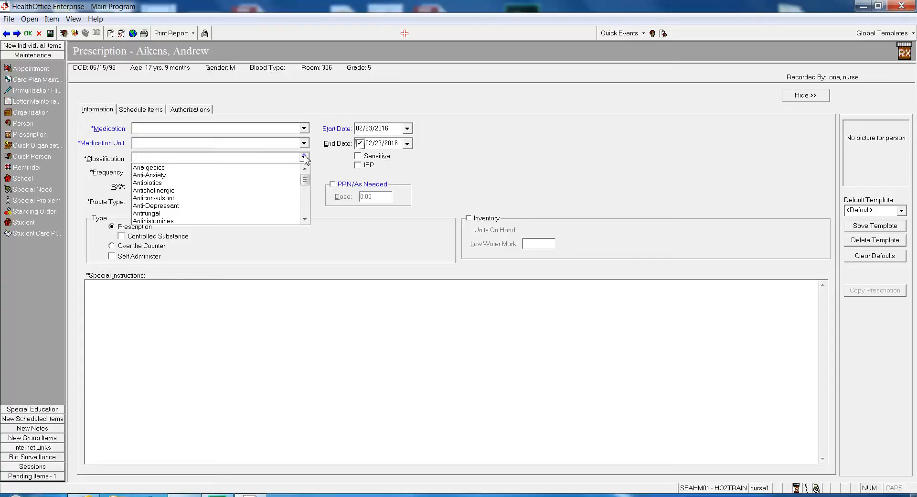
pyautogui.click(303, 156)
pyautogui.click(304, 172)
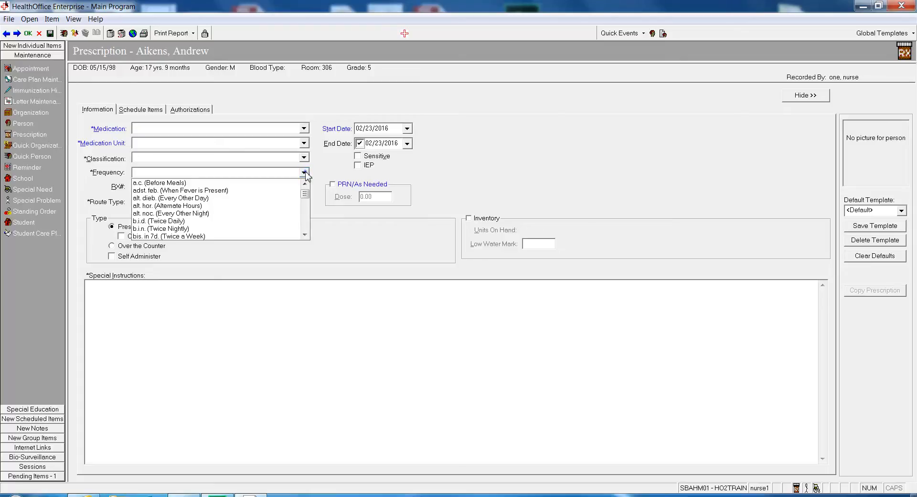
pyautogui.click(306, 175)
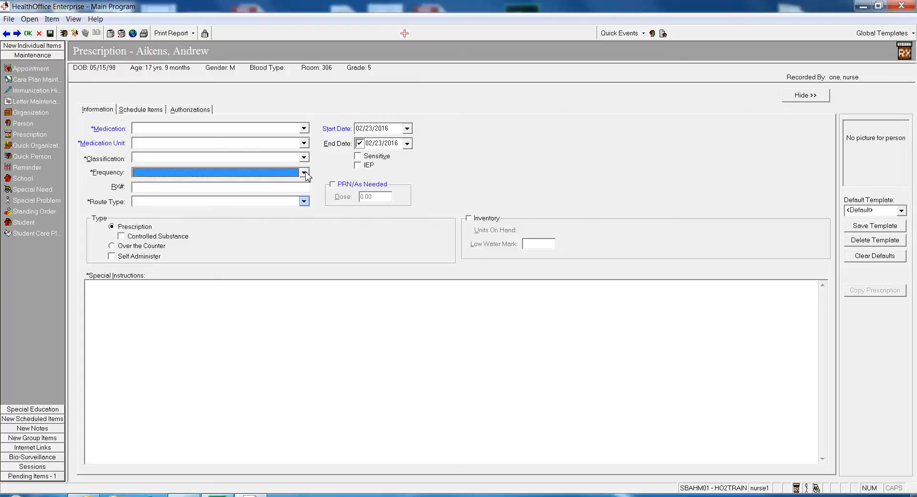
pyautogui.click(303, 202)
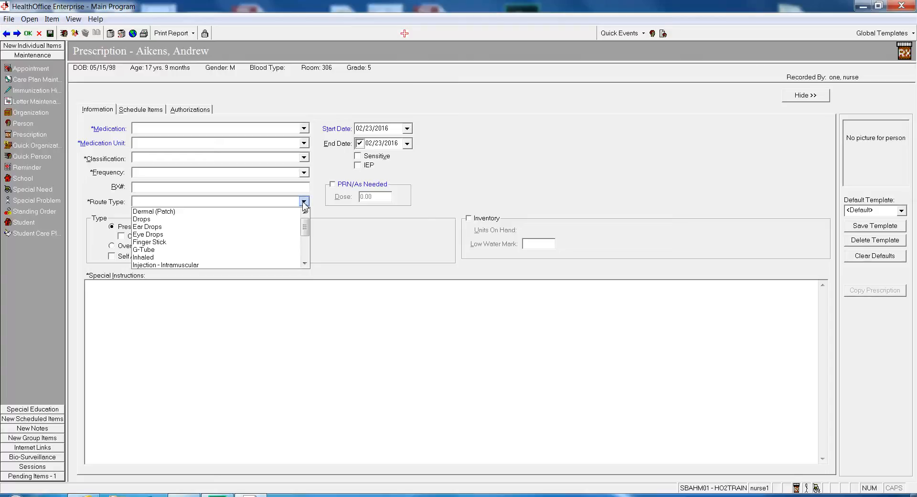
pyautogui.click(303, 202)
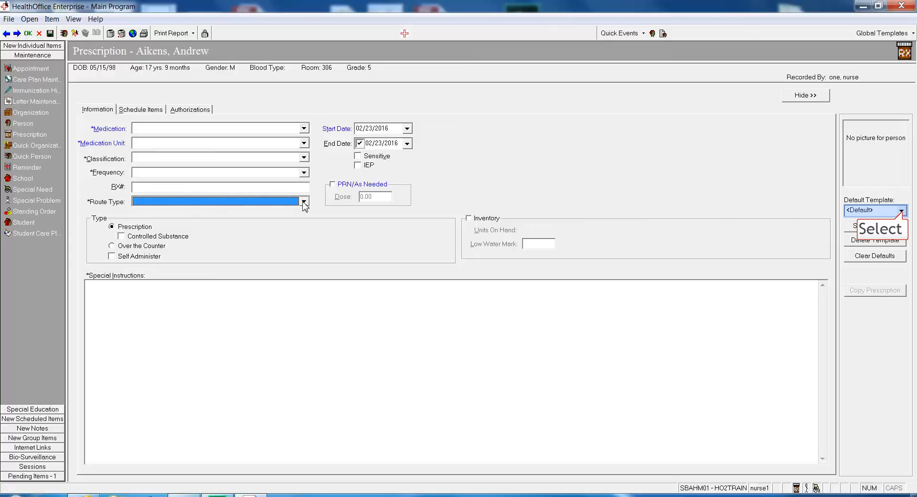
pyautogui.click(901, 211)
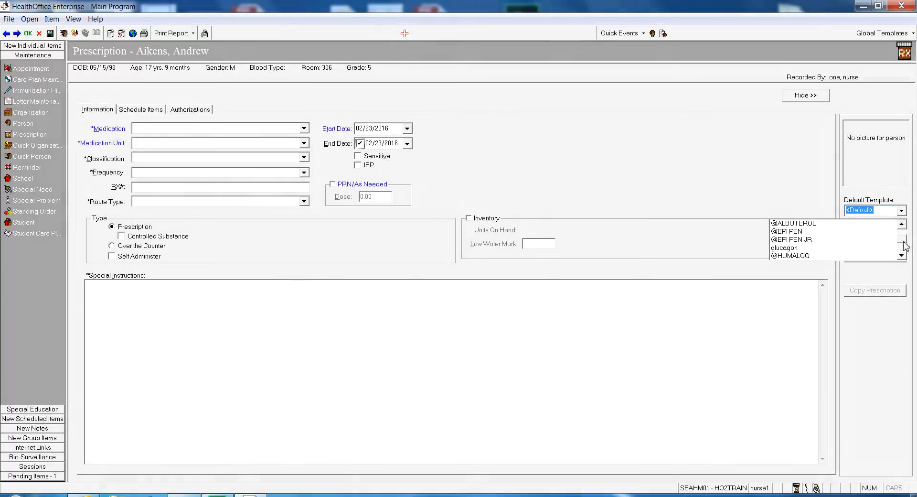
pyautogui.moveTo(905, 246); pyautogui.dragTo(907, 252)
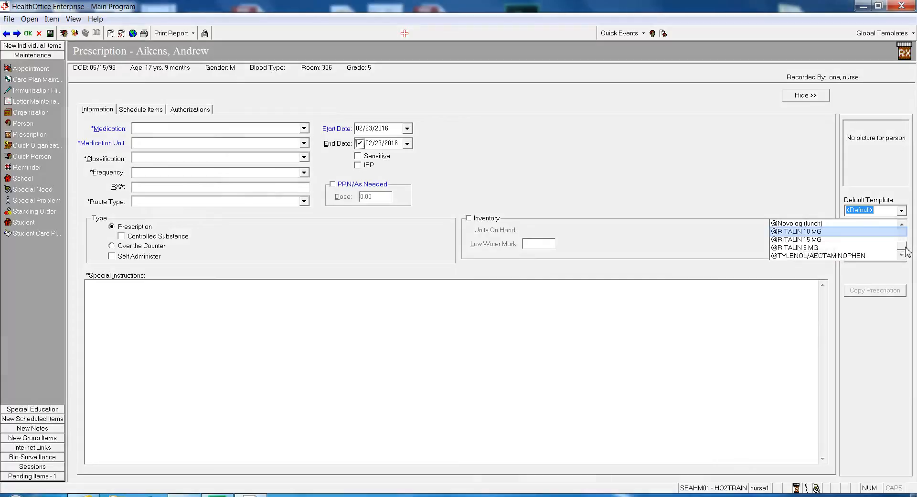
pyautogui.click(799, 232)
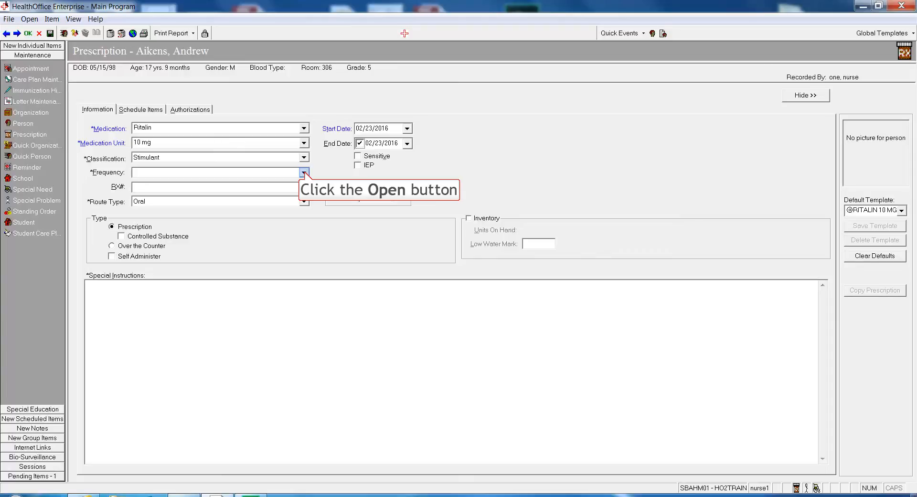
# - Set the prescription's frequency to b.i.d. (Twice Daily) and mark it as a controlled substance
pyautogui.click(304, 173)
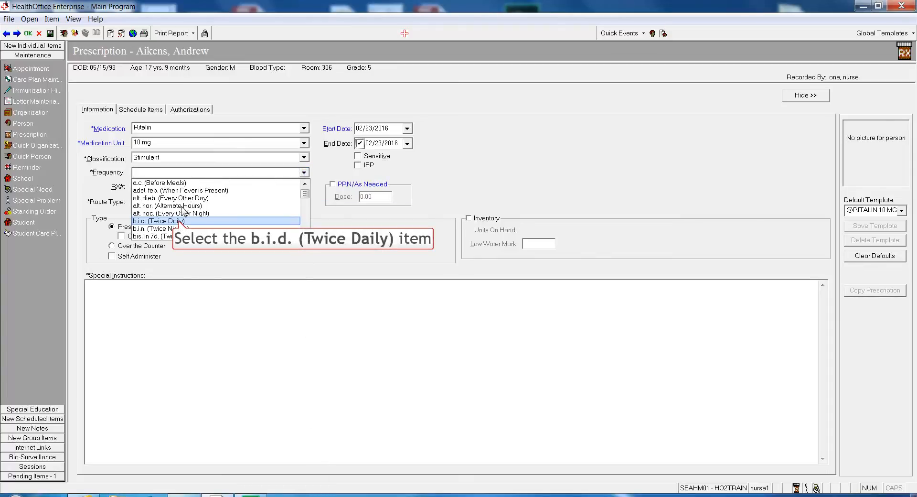
pyautogui.click(179, 221)
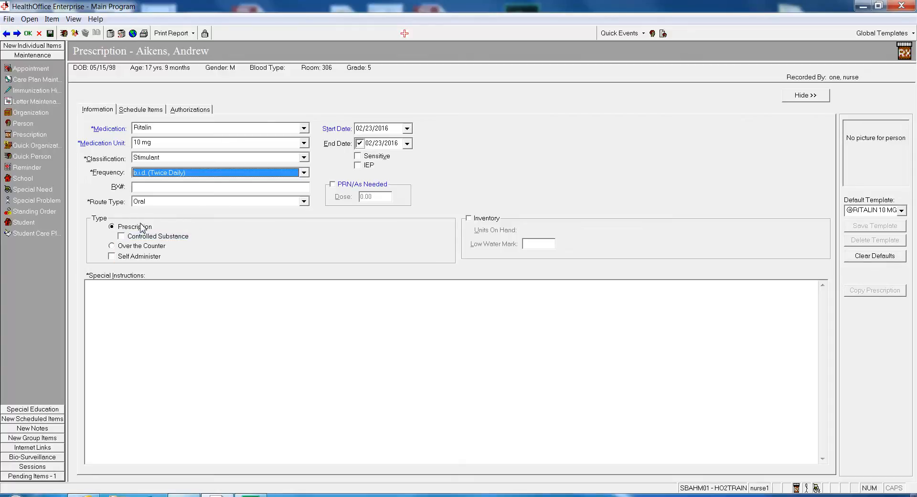
pyautogui.click(121, 236)
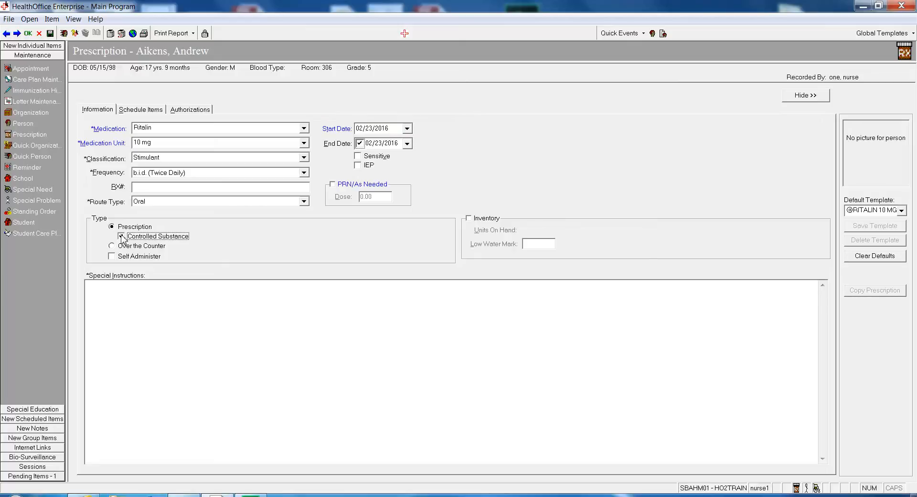
# - Set the prescription's end date to 05/27/2016
pyautogui.click(407, 143)
pyautogui.doubleClick(462, 158)
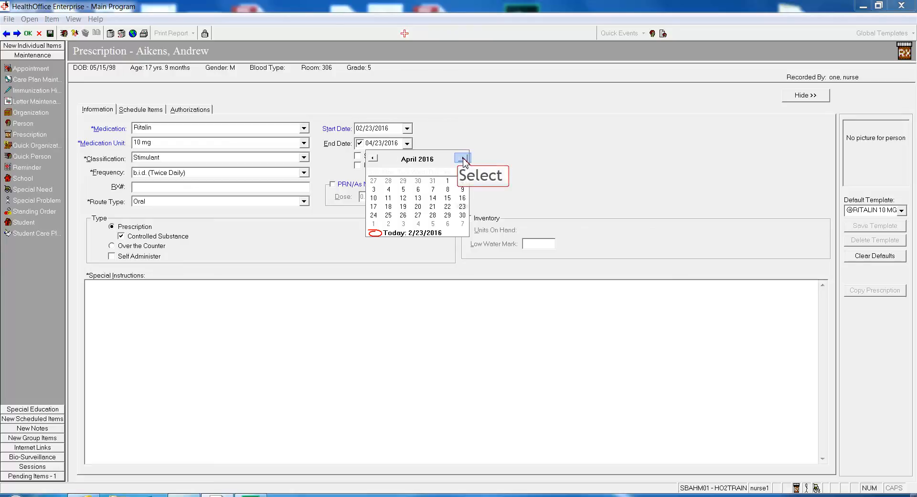
pyautogui.click(462, 158)
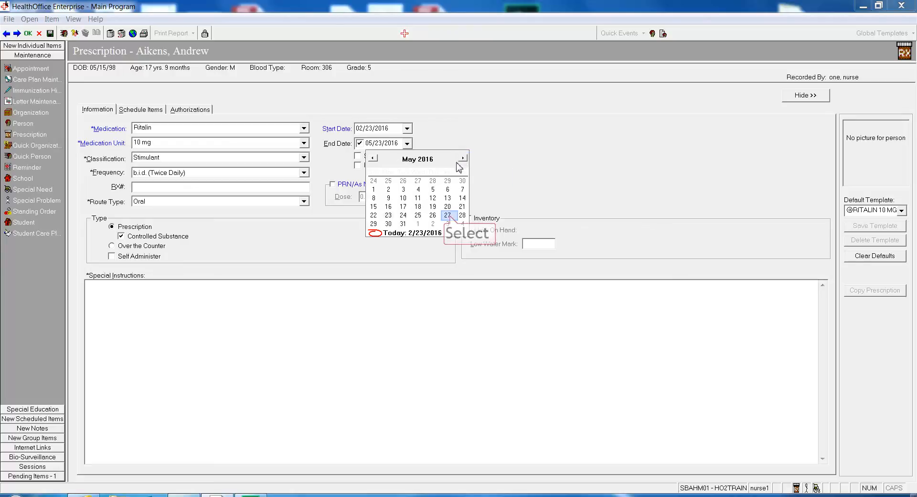
pyautogui.click(448, 215)
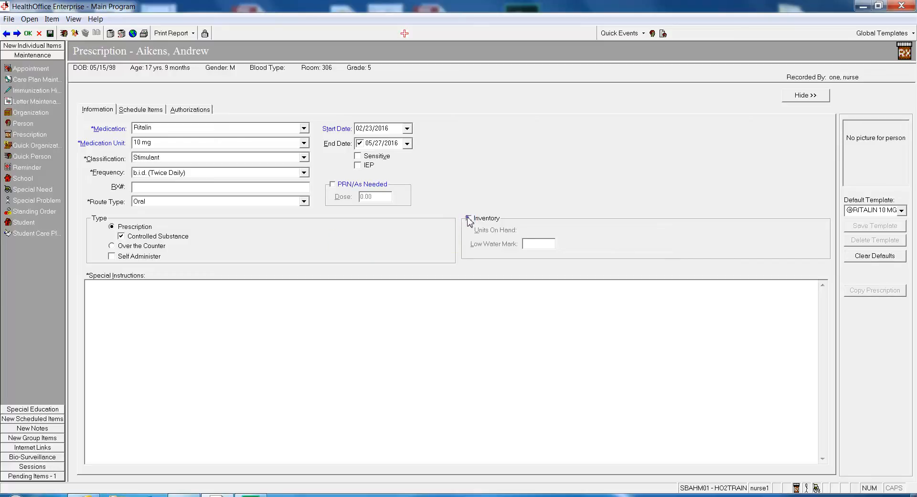
# - Enable inventory with a low water mark of 5 and enter the special instructions "Take with food."
pyautogui.click(469, 218)
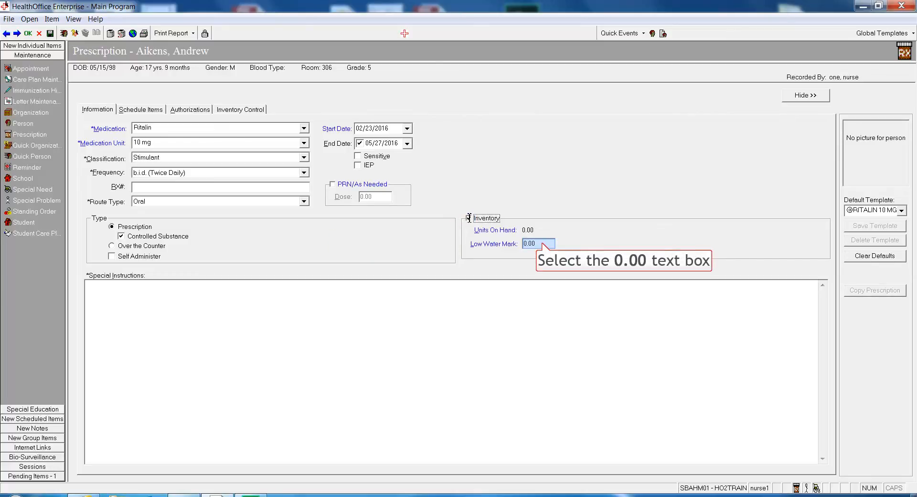
pyautogui.click(544, 243)
pyautogui.press('BackSpace')
pyautogui.press('BackSpace')
pyautogui.press('BackSpace')
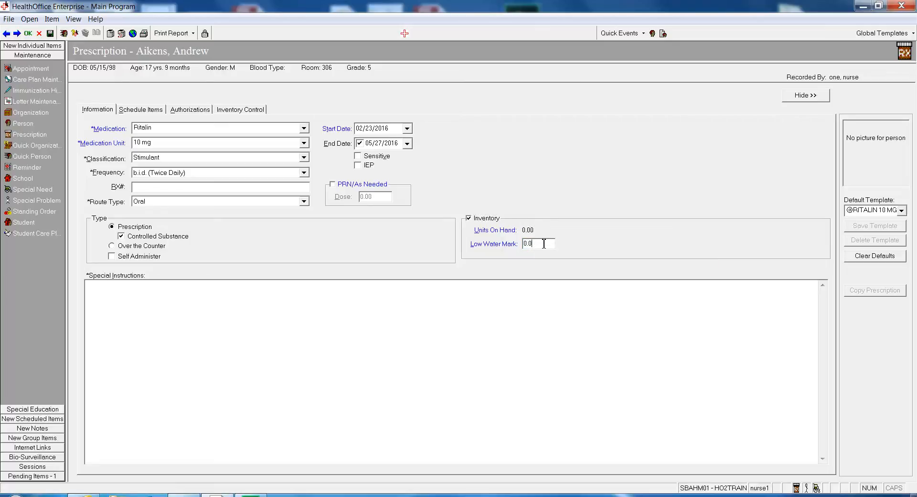
pyautogui.write('5')
pyautogui.click(110, 292)
pyautogui.write('Take with food.')
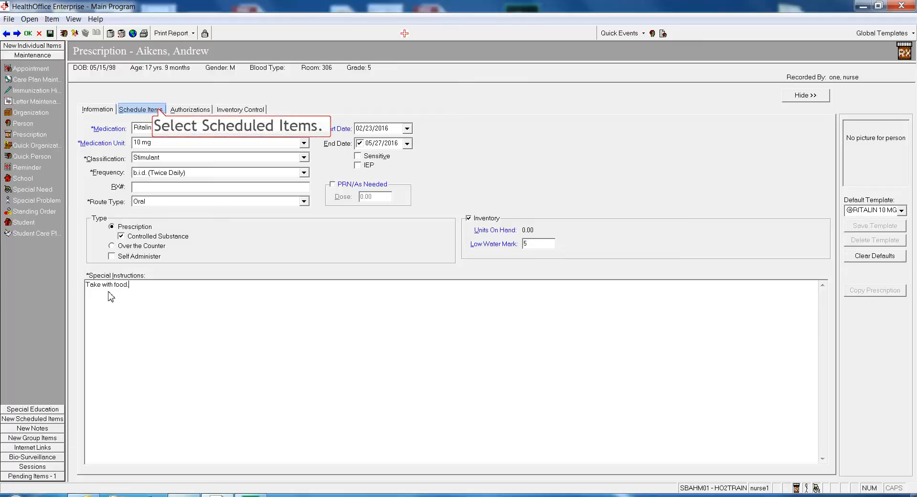
# - Begin a prescription schedule item with the interval Mon - Fri
pyautogui.click(160, 113)
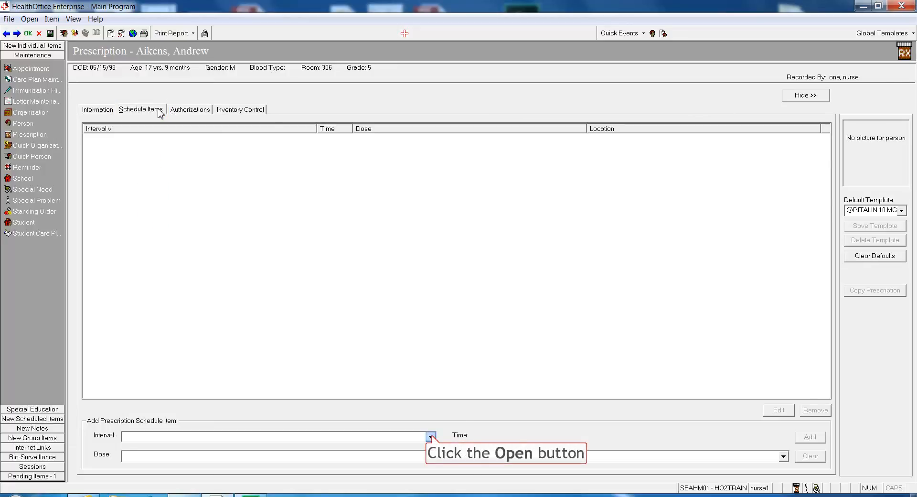
pyautogui.click(431, 437)
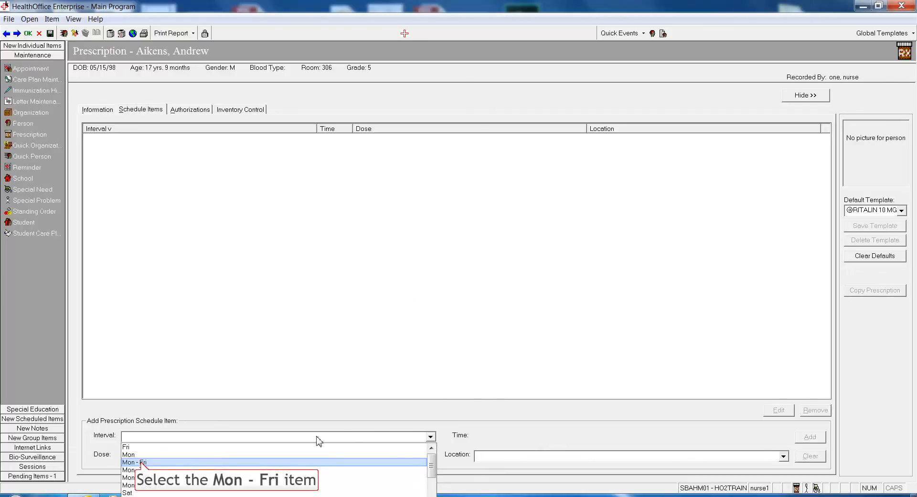
pyautogui.click(142, 463)
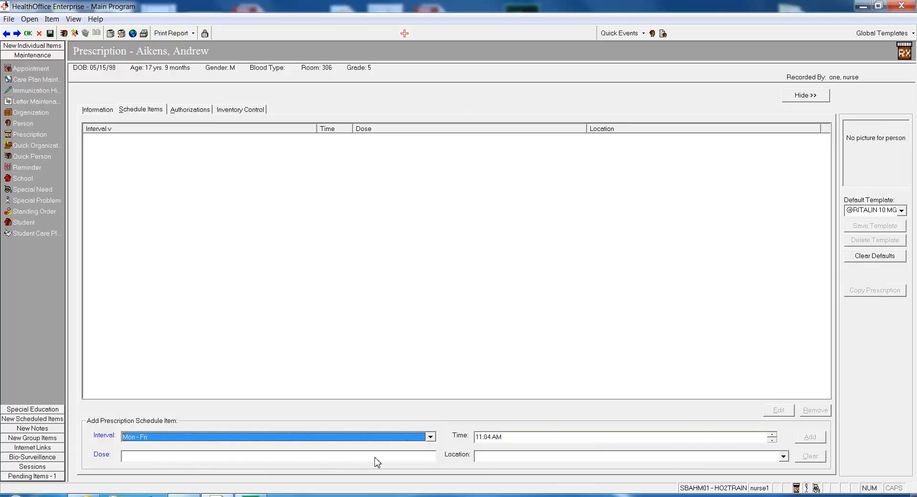
# - Set the schedule item's time to 08:30 AM and its dose to 1
pyautogui.click(480, 437)
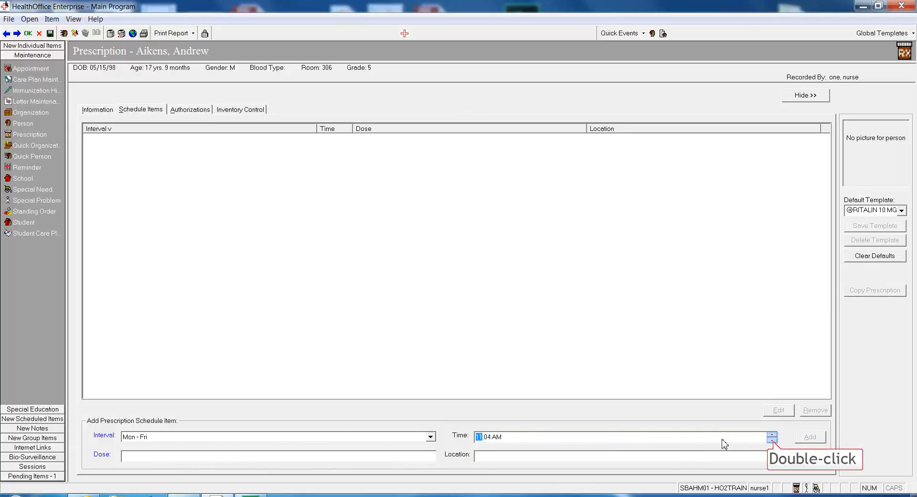
pyautogui.doubleClick(773, 440)
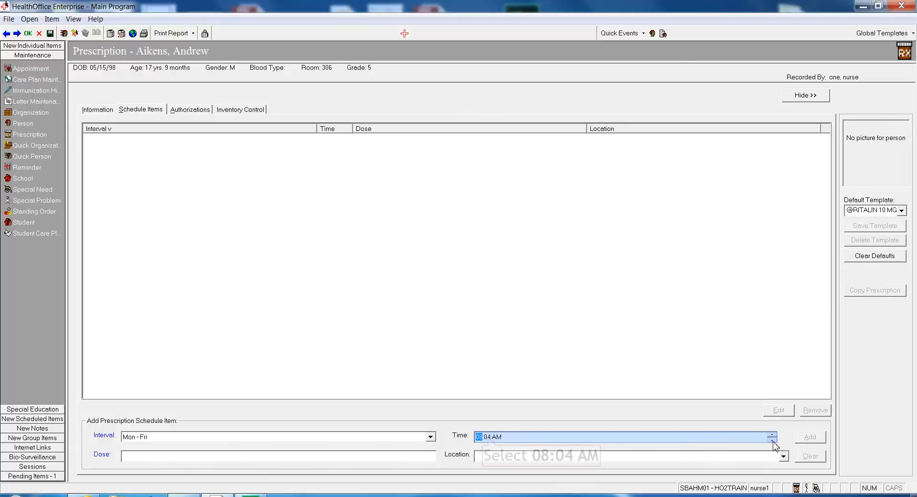
pyautogui.click(487, 437)
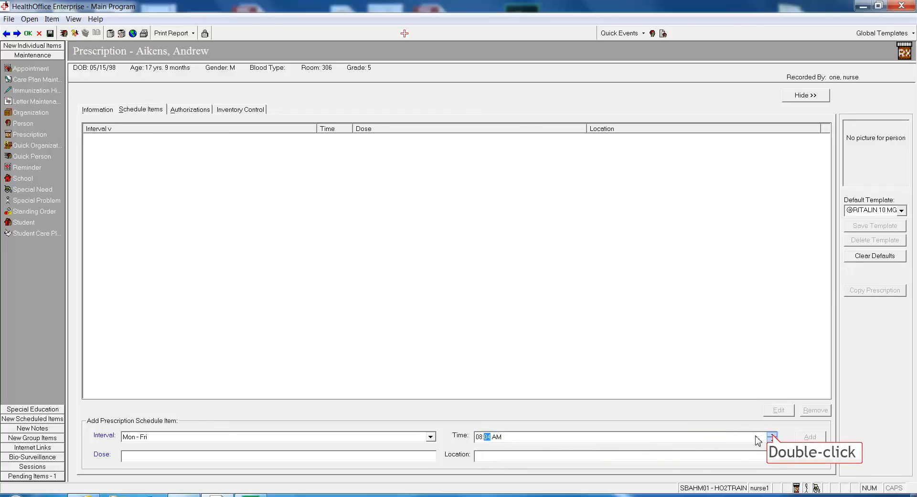
pyautogui.doubleClick(772, 435)
pyautogui.doubleClick(772, 435)
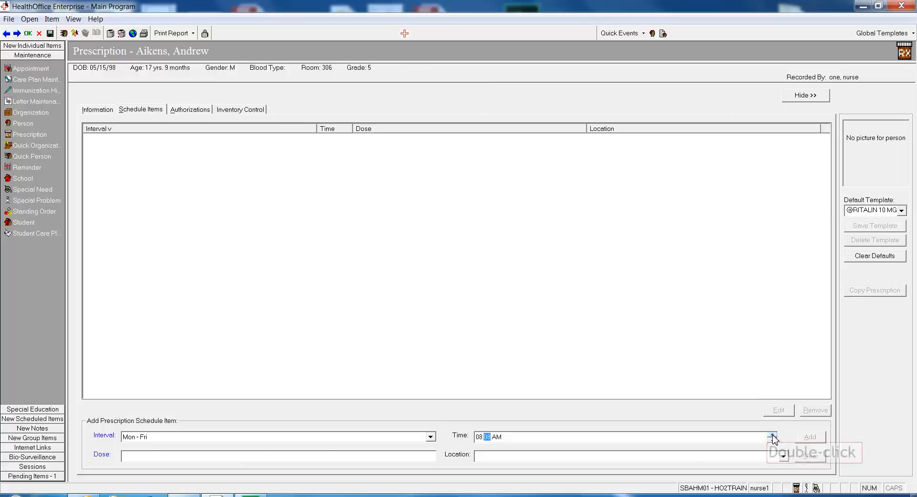
pyautogui.doubleClick(773, 435)
pyautogui.doubleClick(772, 435)
pyautogui.doubleClick(772, 435)
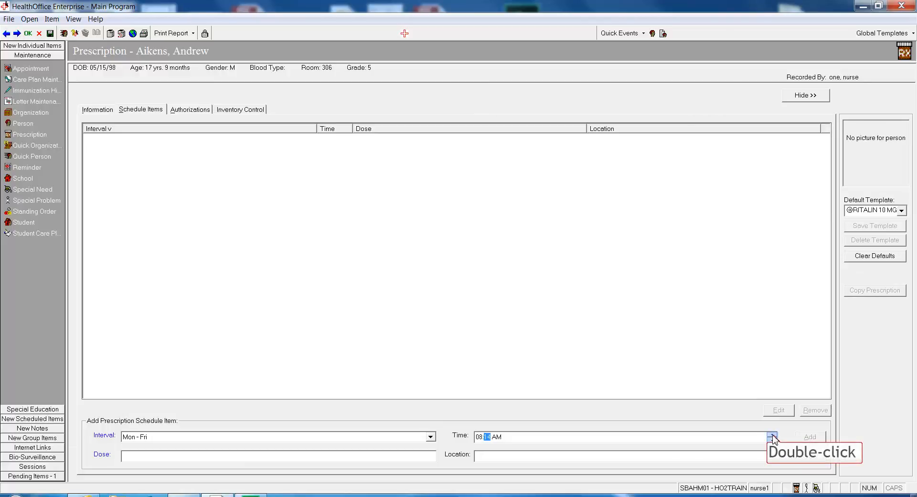
pyautogui.doubleClick(773, 435)
pyautogui.doubleClick(773, 435)
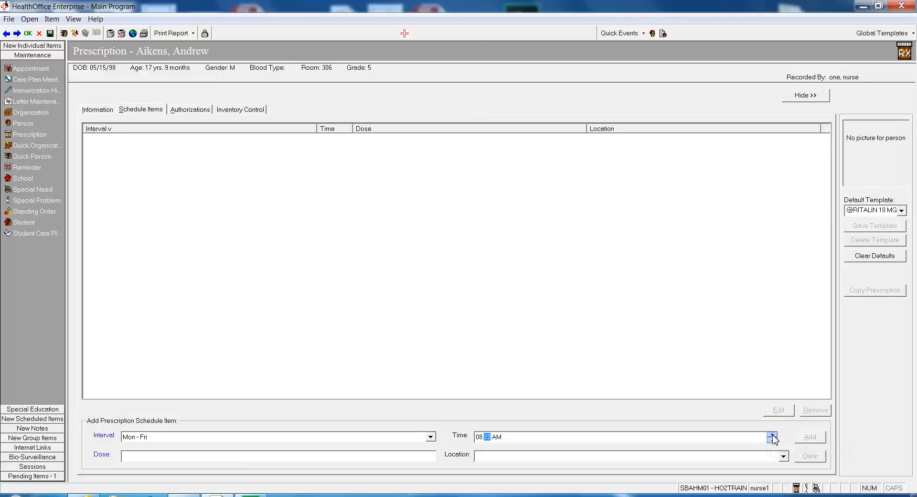
pyautogui.doubleClick(772, 435)
pyautogui.doubleClick(772, 435)
pyautogui.doubleClick(773, 435)
pyautogui.doubleClick(772, 435)
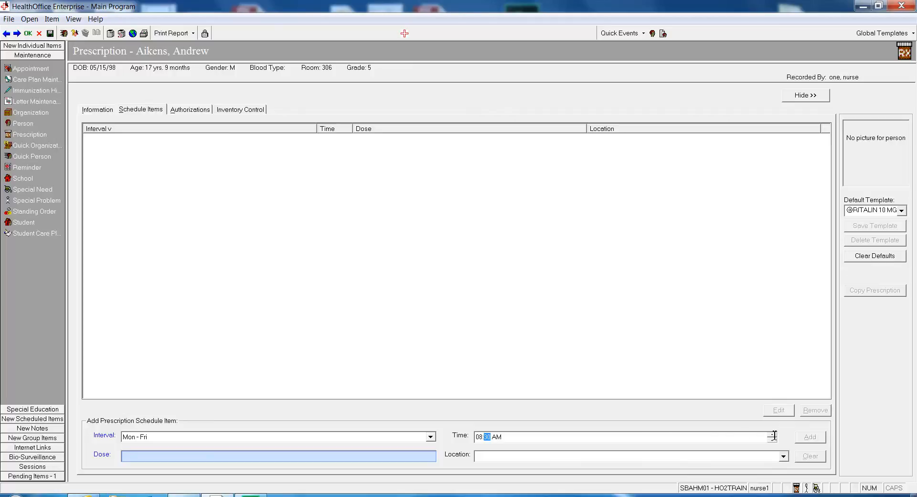
pyautogui.click(131, 459)
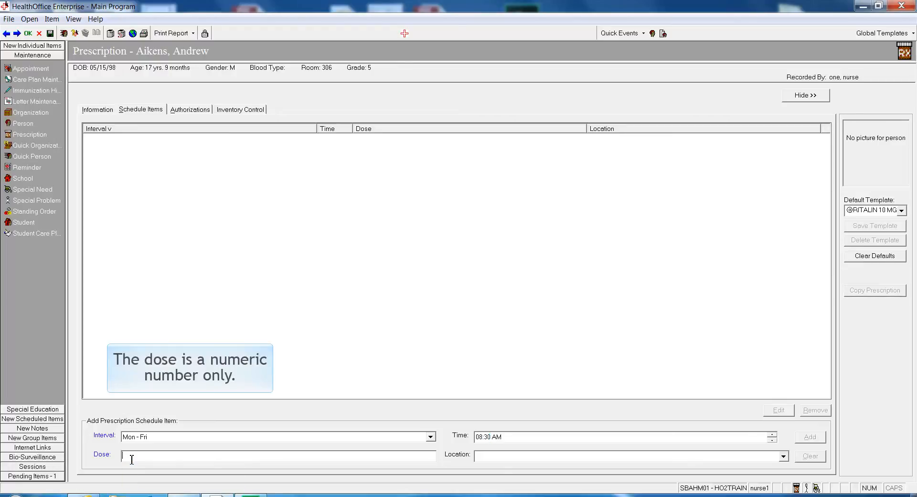
pyautogui.write('1')
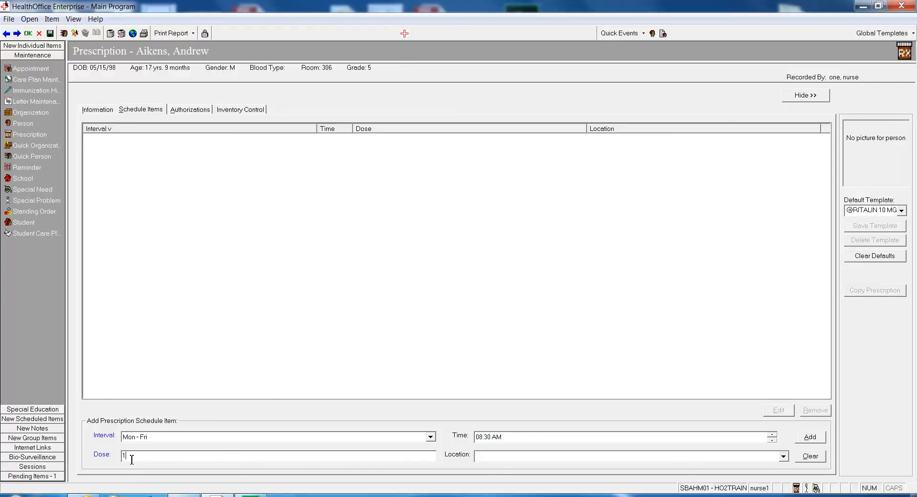
# - Set the schedule item's location to room 101 and add it to the prescription's schedule
pyautogui.press('Tab')
pyautogui.click(783, 456)
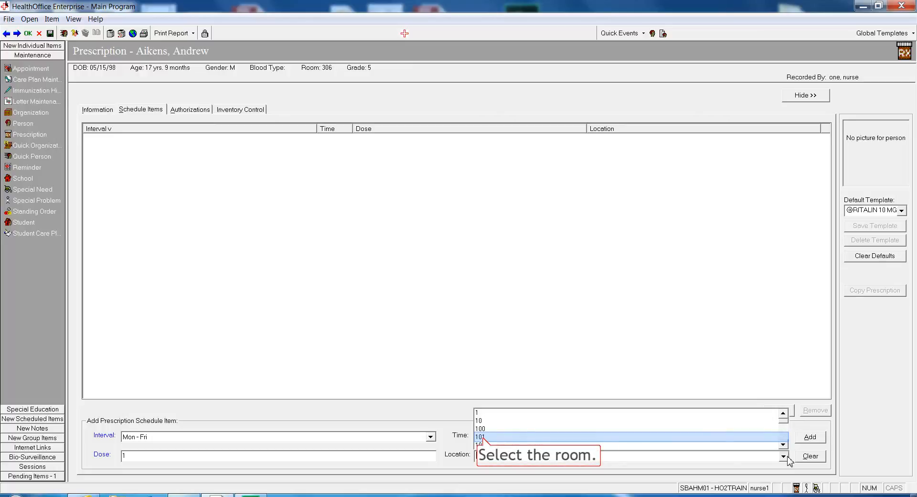
pyautogui.click(484, 436)
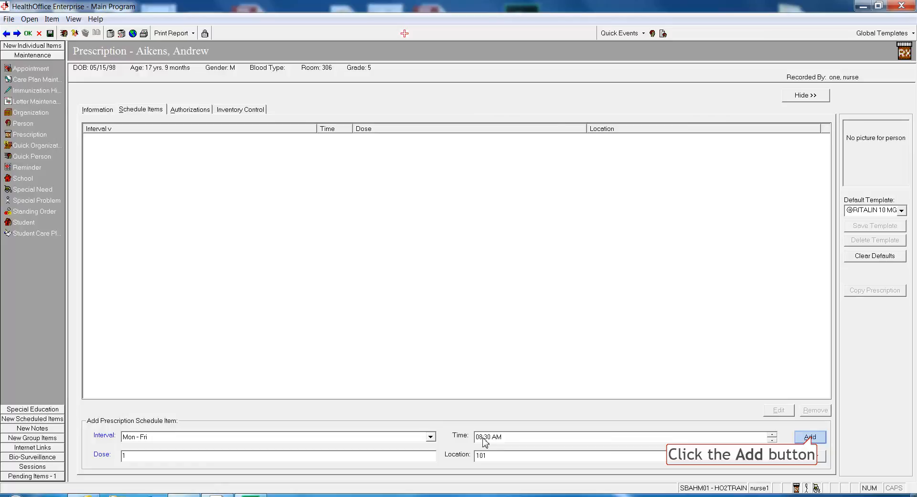
pyautogui.click(811, 436)
pyautogui.click(812, 437)
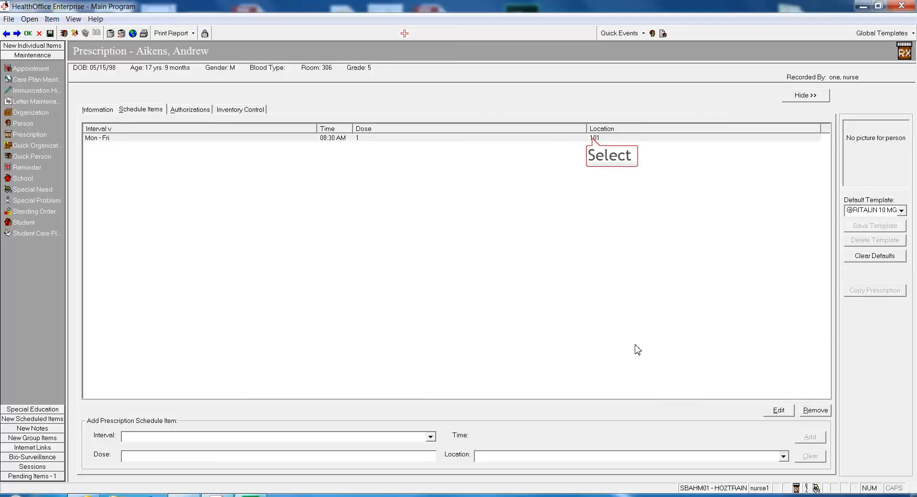
pyautogui.click(593, 139)
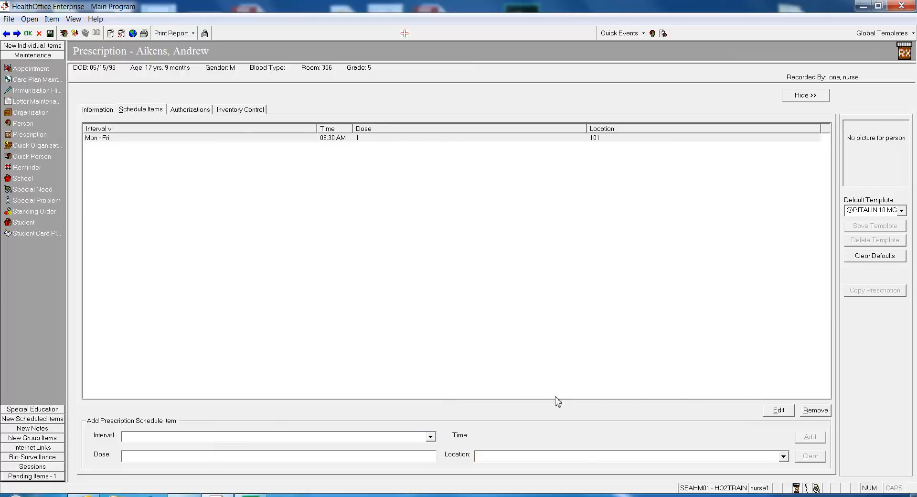
# - Begin a second prescription schedule item with the interval Mon - Fri and the time 02:00 PM
pyautogui.click(431, 436)
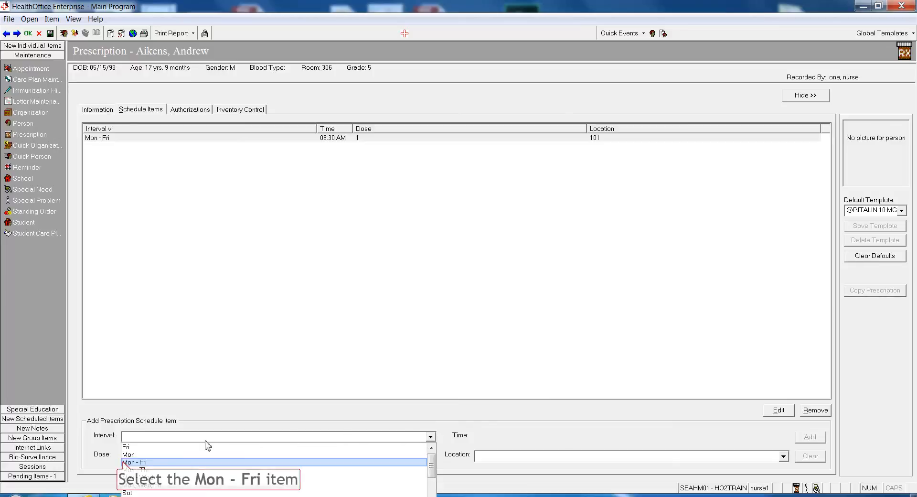
pyautogui.click(124, 462)
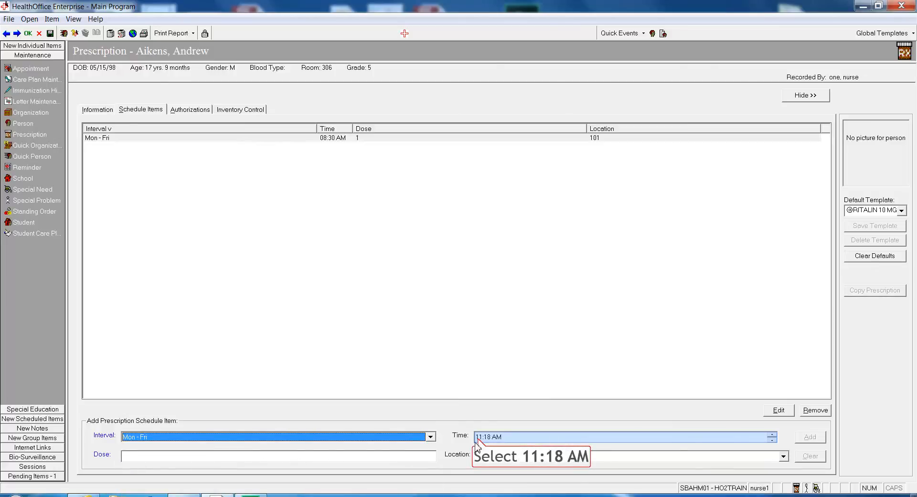
pyautogui.click(478, 437)
pyautogui.click(478, 438)
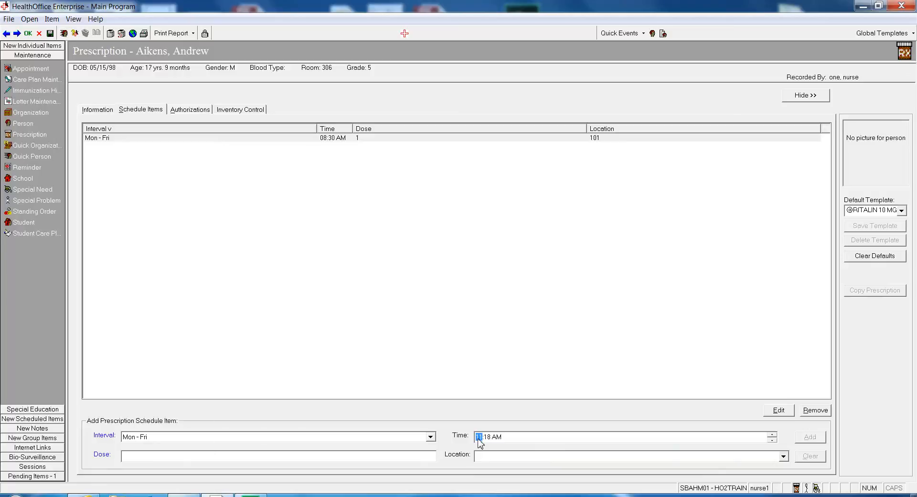
pyautogui.write('02')
pyautogui.press('p')
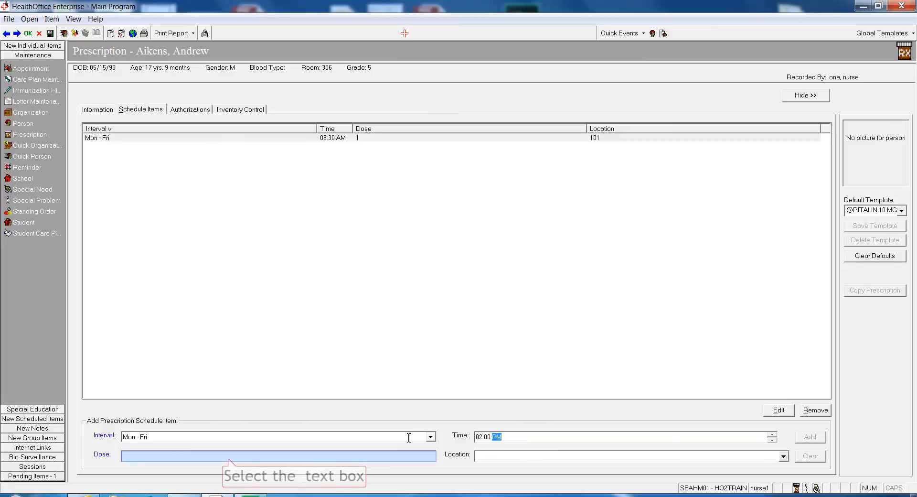
# - Give the second schedule item a dose of 1 and location 101, and add it to the schedule
pyautogui.click(229, 458)
pyautogui.write('1')
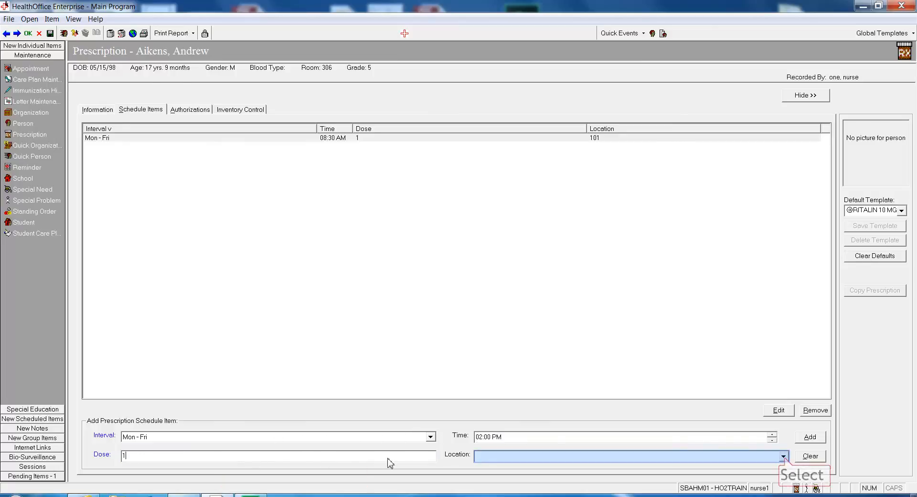
pyautogui.click(784, 457)
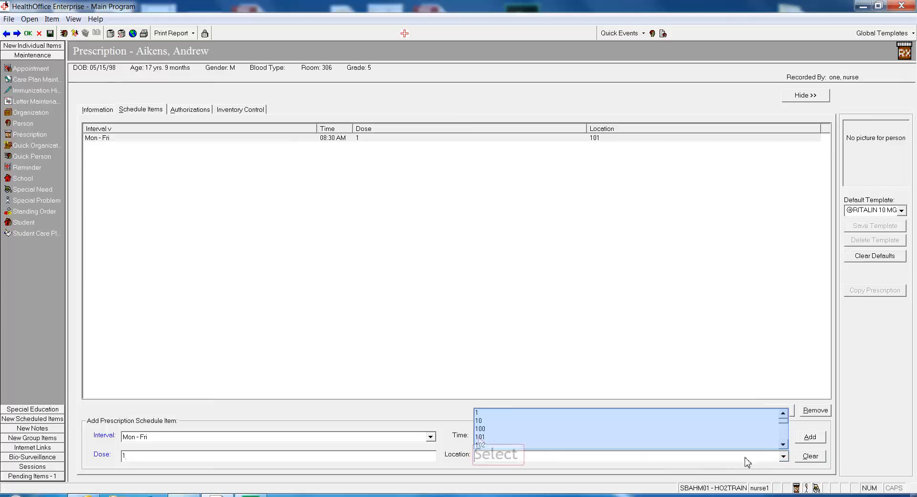
pyautogui.click(480, 436)
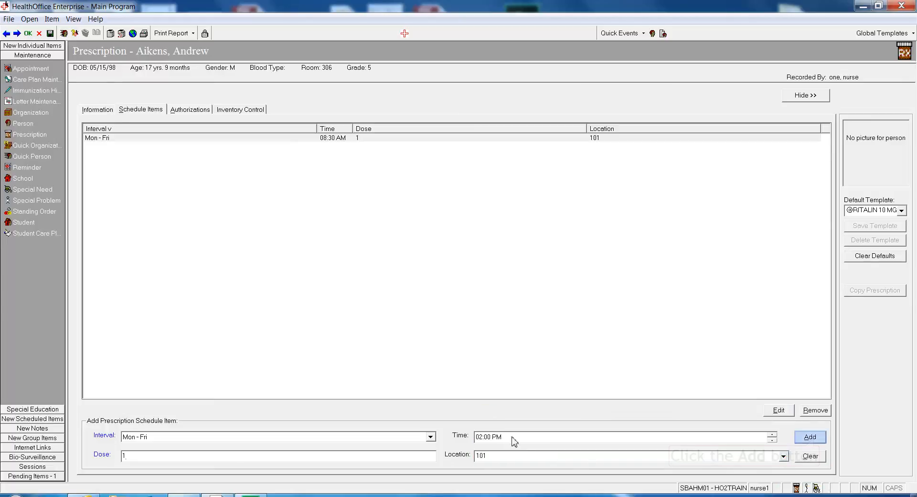
pyautogui.click(811, 437)
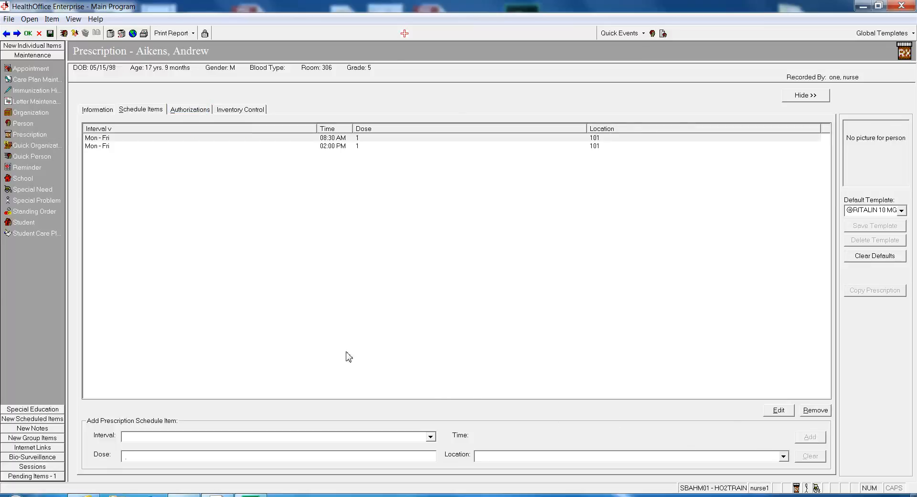
# - Look up the authorizing non-student by last name, assign them as the prescription's authorizer, and mark the authorization as written
pyautogui.click(200, 111)
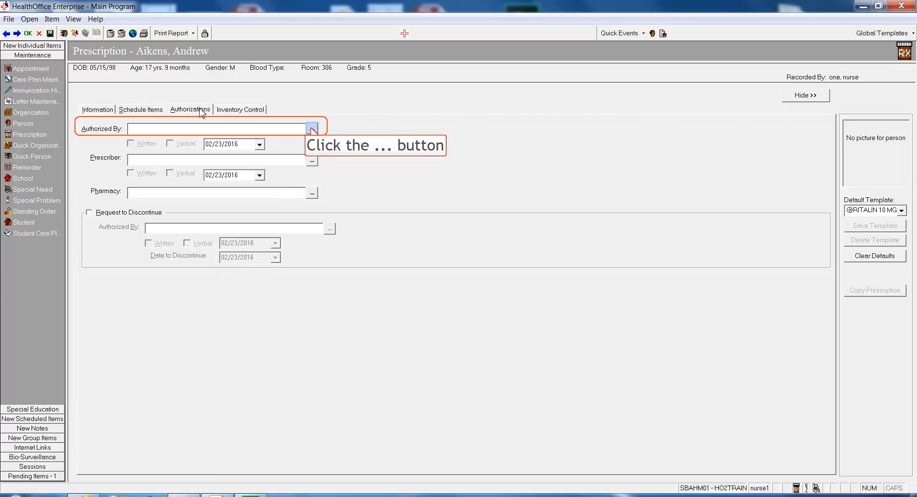
pyautogui.click(311, 129)
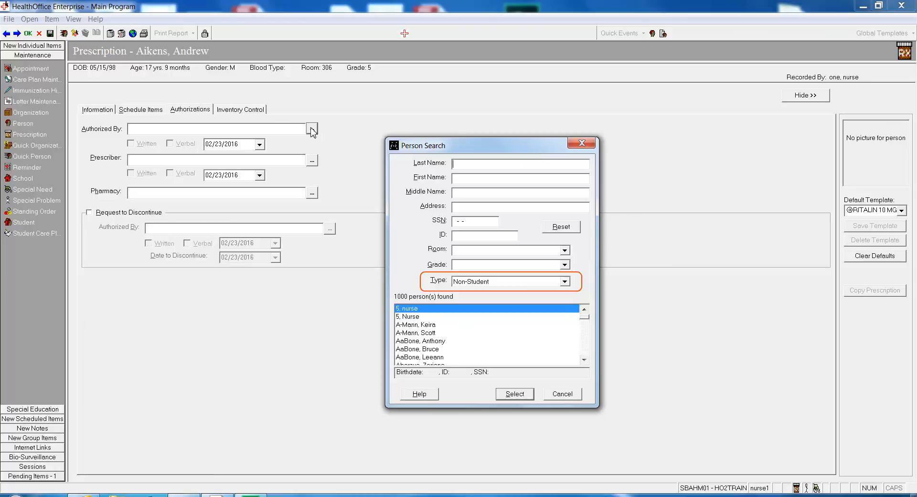
pyautogui.write('s')
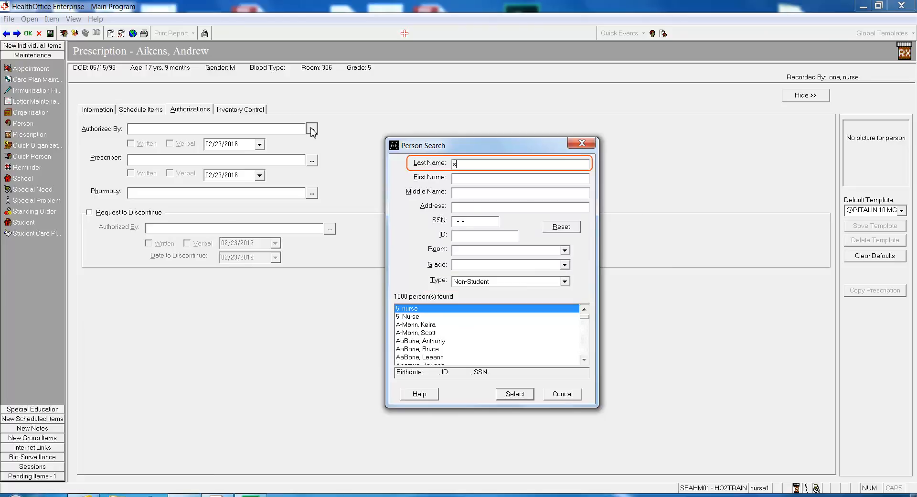
pyautogui.write('tein')
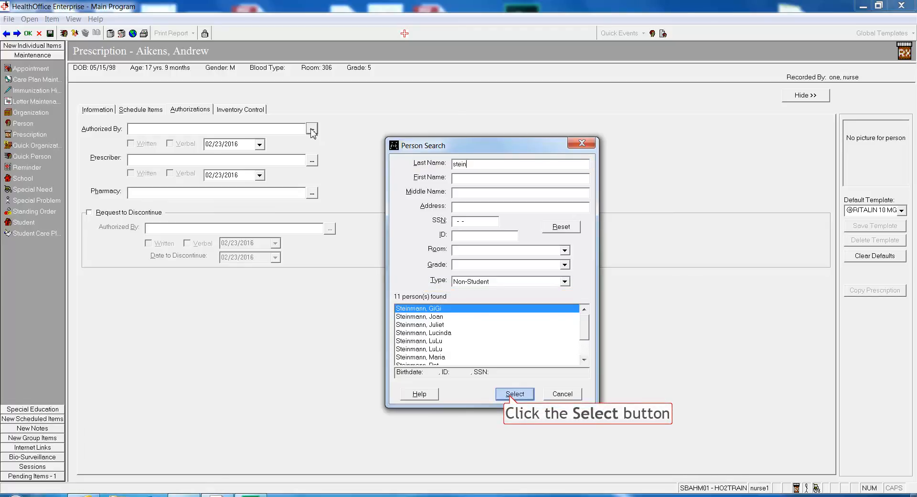
pyautogui.click(514, 393)
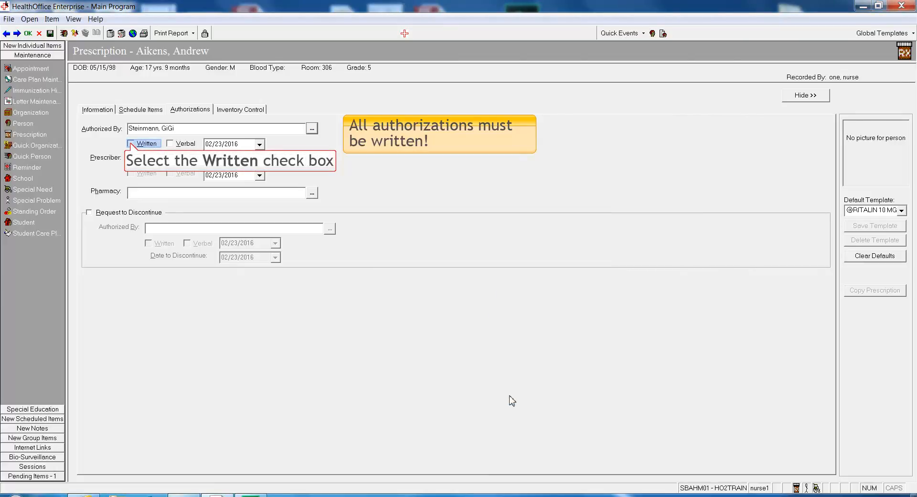
pyautogui.click(131, 144)
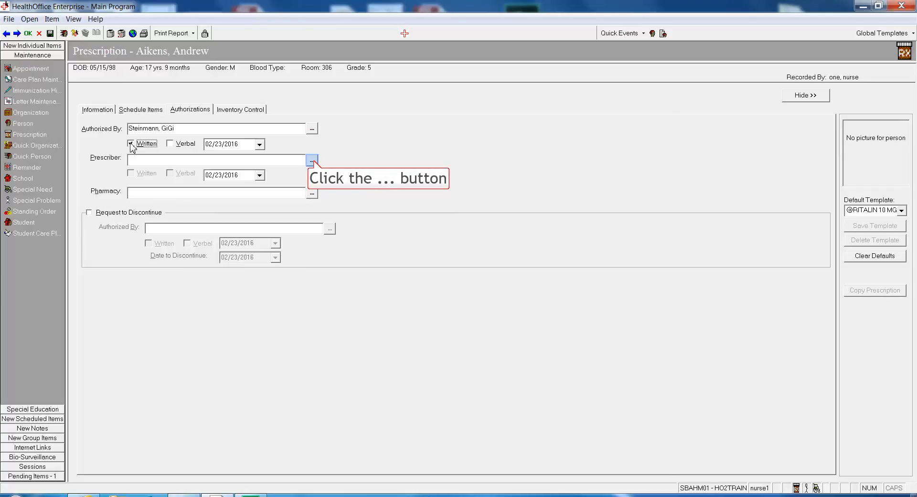
# - Assign the prescriber found by last name, mark that authorization as written, and save the prescription
pyautogui.click(313, 161)
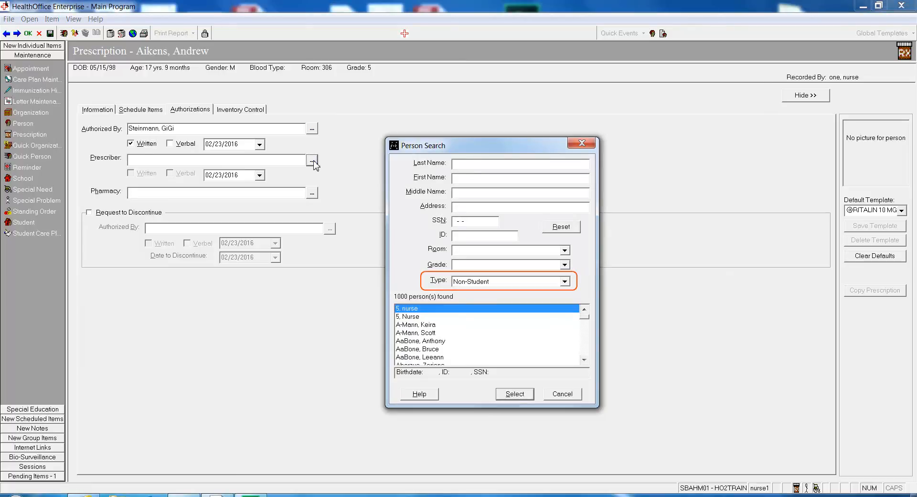
pyautogui.write('dumb')
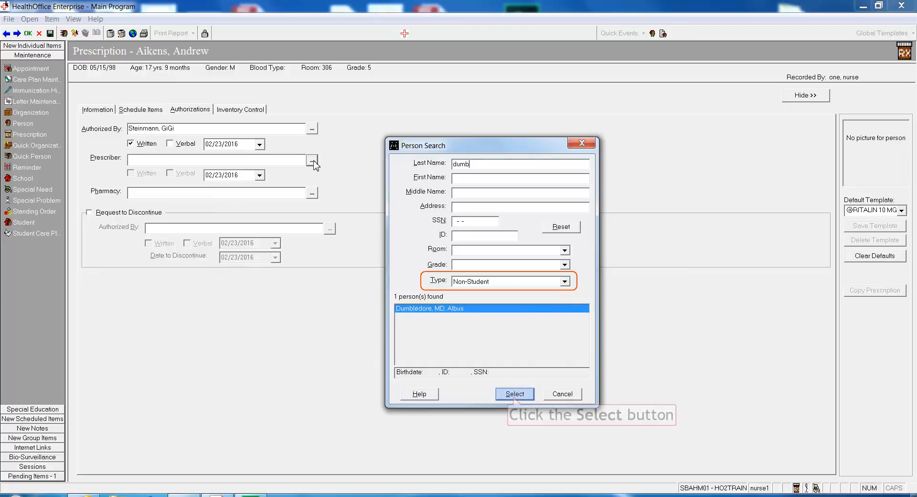
pyautogui.click(515, 394)
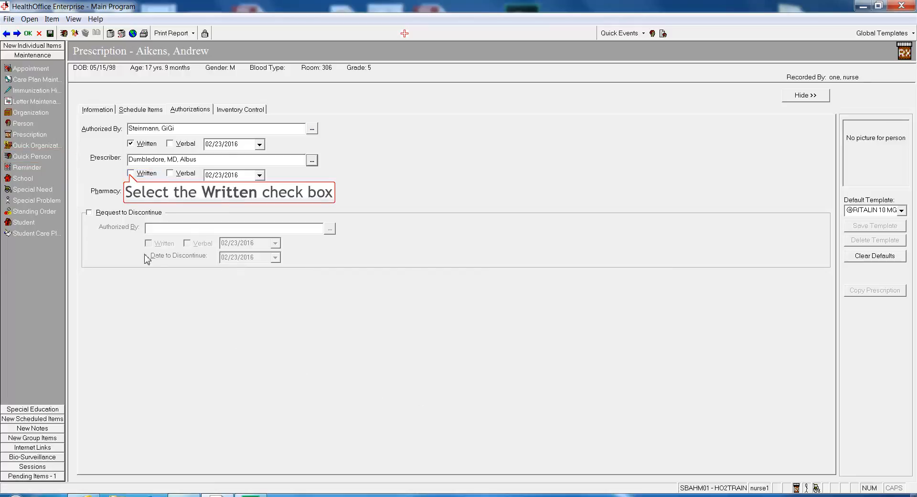
pyautogui.click(131, 174)
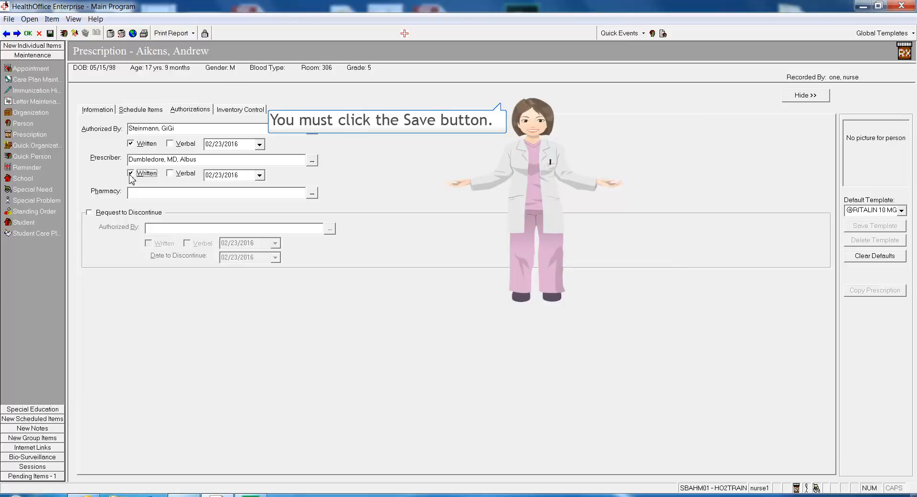
pyautogui.click(50, 36)
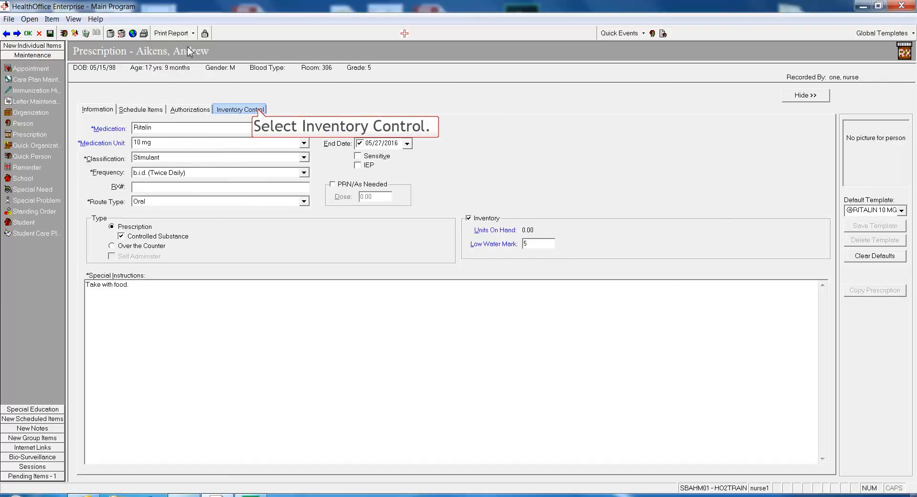
# - Record a prescription inventory adjustment adding 30 doses with the reason "new prescription"
pyautogui.click(258, 110)
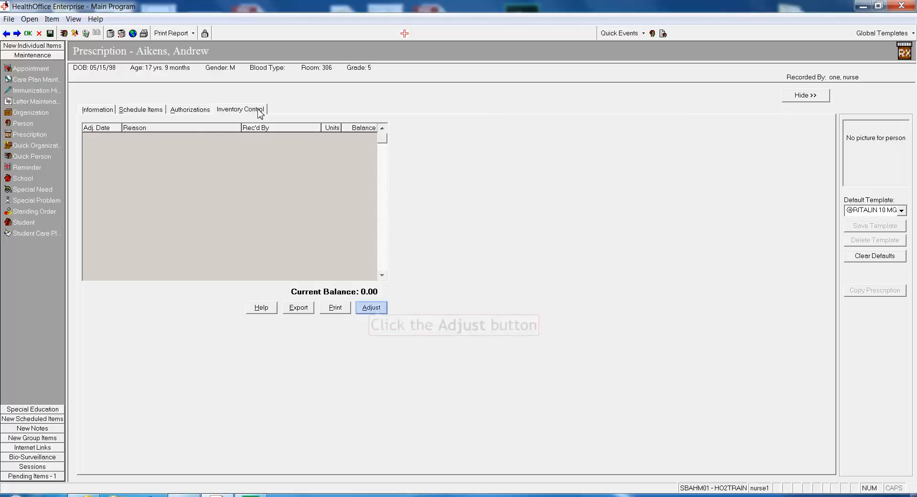
pyautogui.click(376, 308)
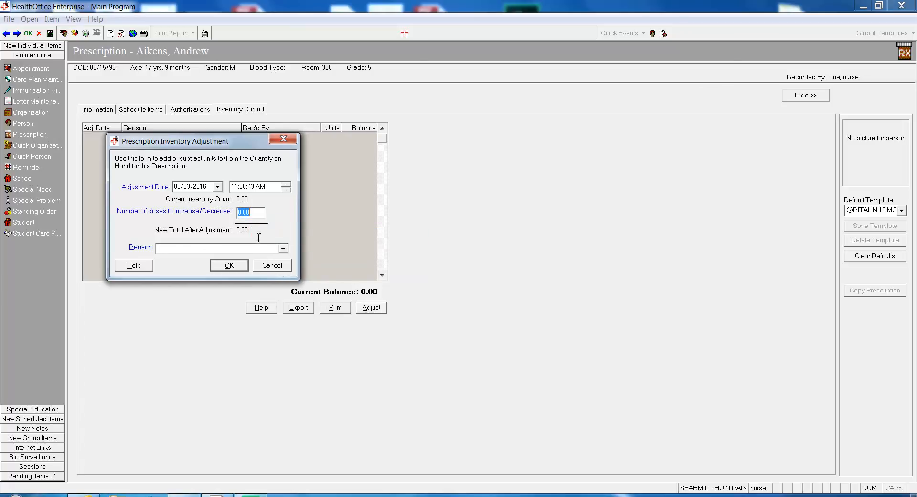
pyautogui.click(257, 214)
pyautogui.press('BackSpace')
pyautogui.press('BackSpace')
pyautogui.press('BackSpace')
pyautogui.press('BackSpace')
pyautogui.write('30')
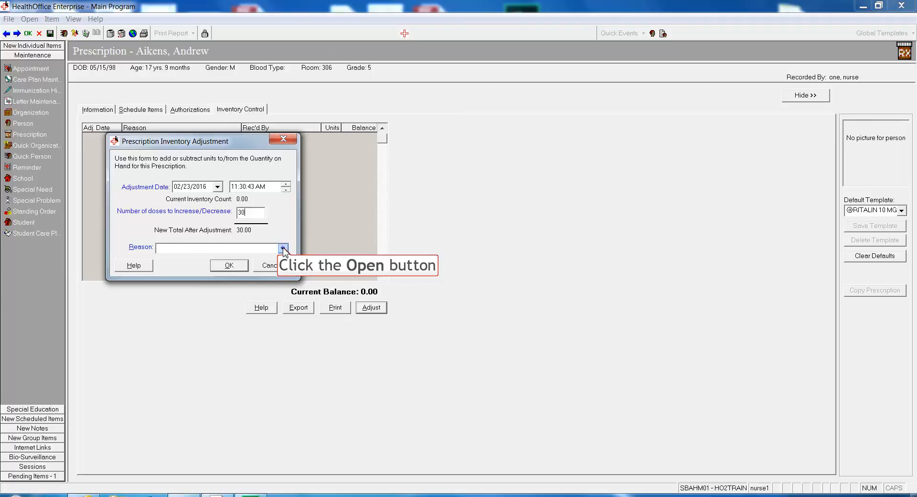
pyautogui.click(284, 248)
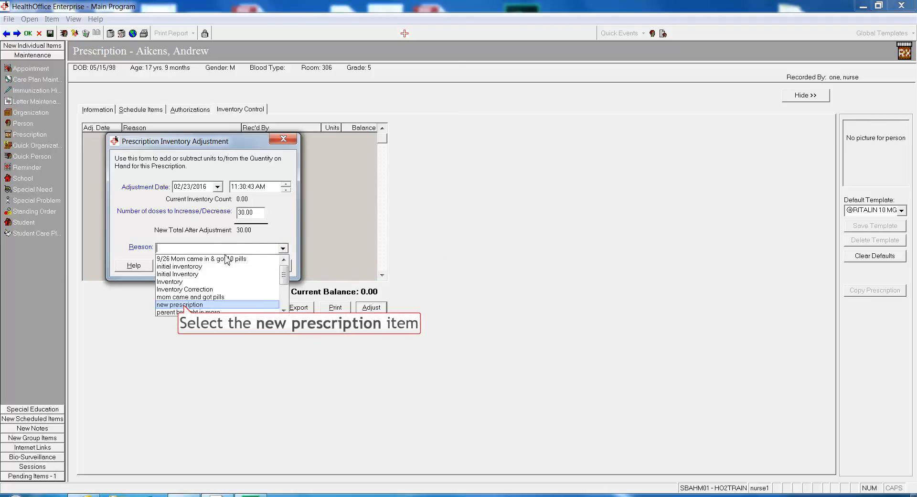
pyautogui.click(183, 305)
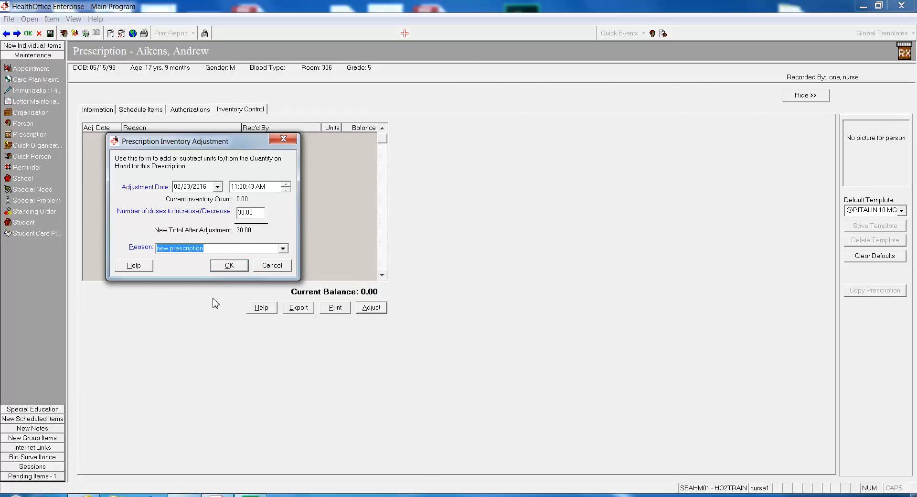
pyautogui.click(229, 266)
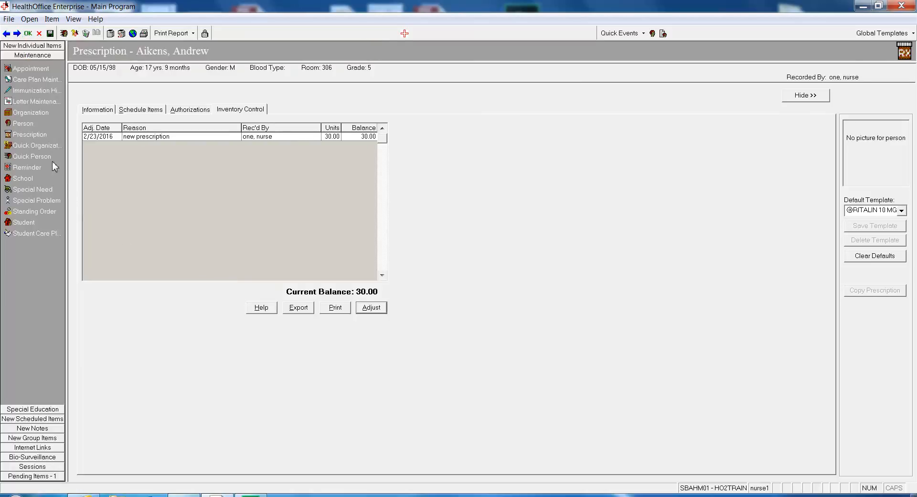
# - Accept the completed prescription and open the list of items scheduled for the day
pyautogui.click(31, 34)
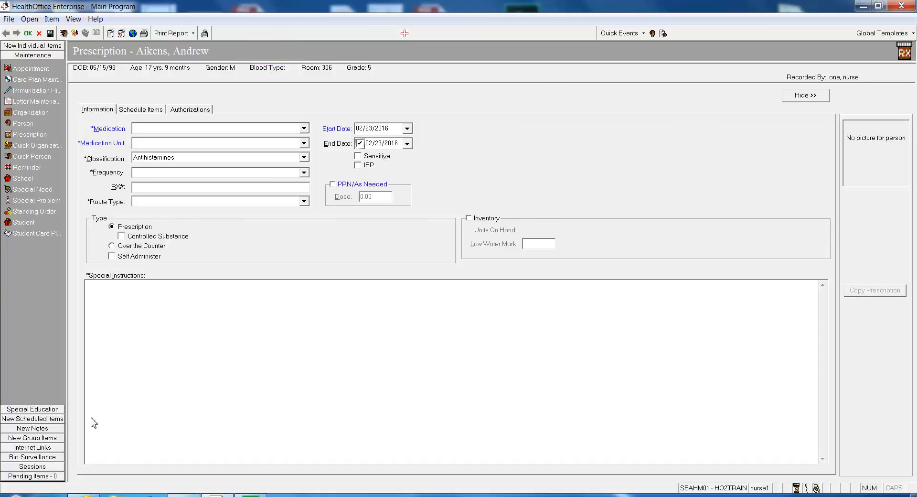
pyautogui.click(122, 34)
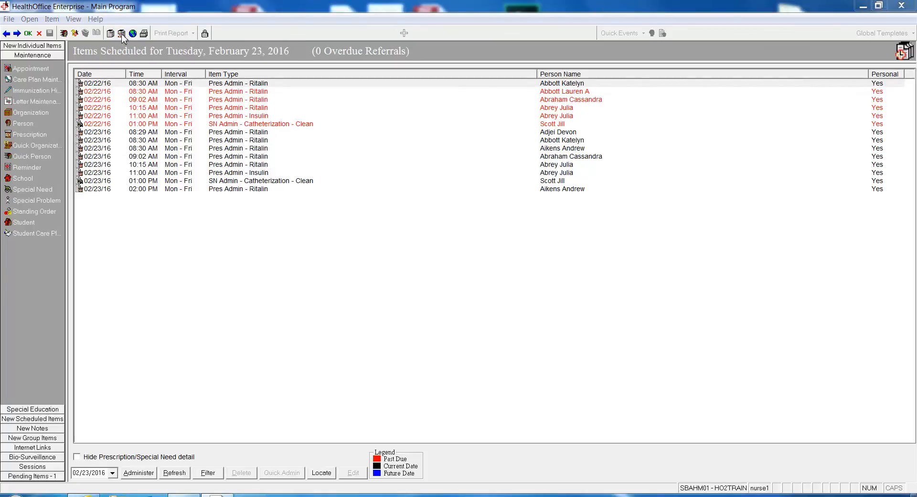